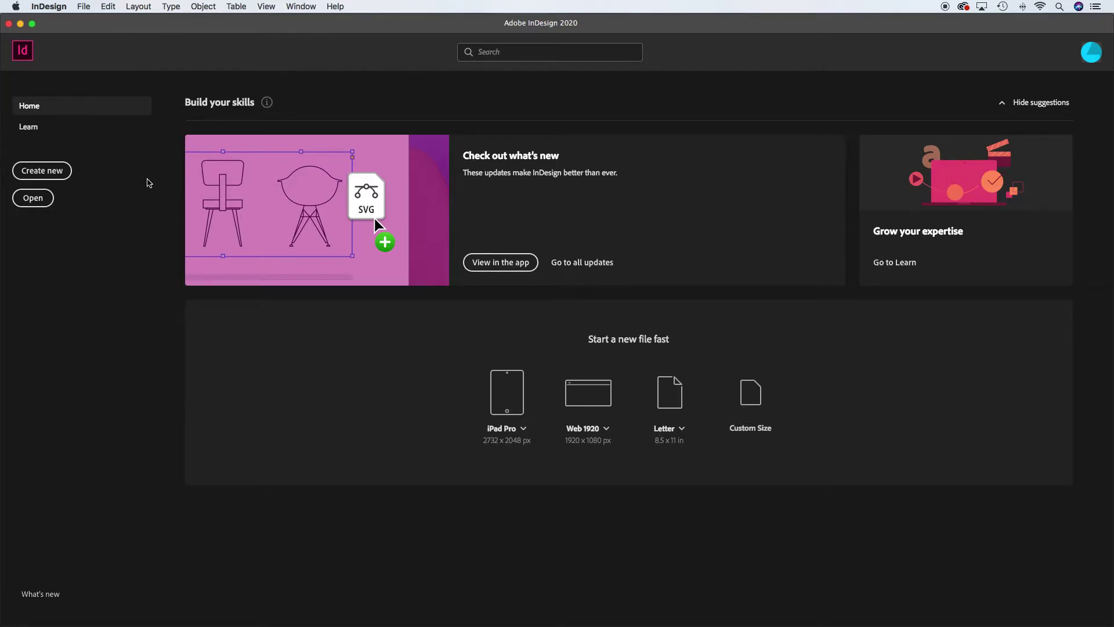
Start a new document from the Home screen, opening the New Document dialog with its 66p0 by 51p0 preset
{"action": "left_click", "coordinate": [84, 6]}
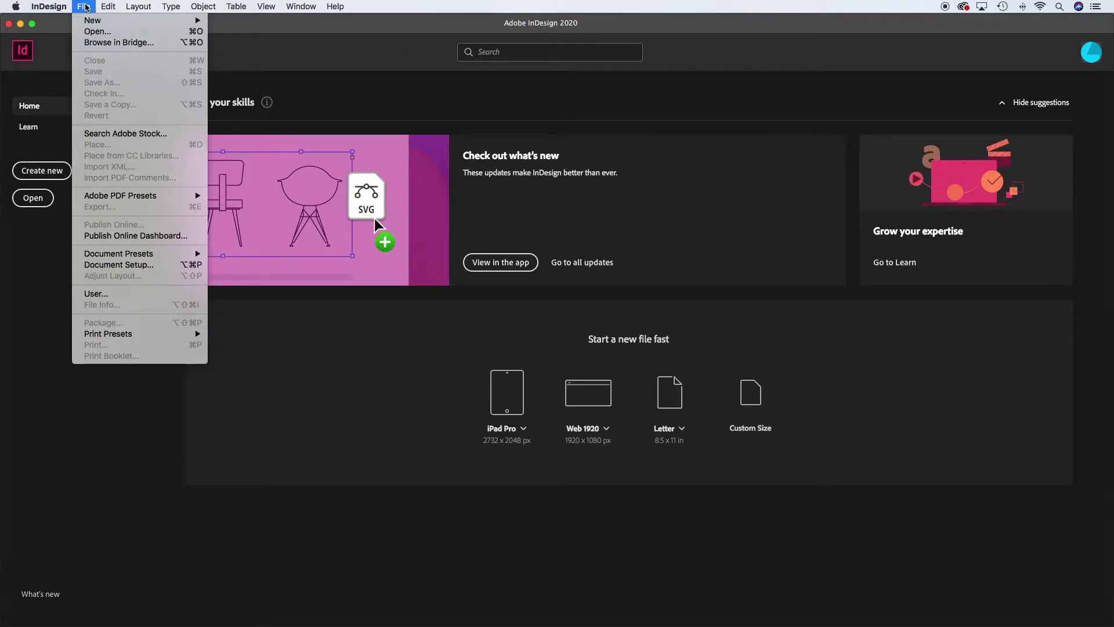
{"action": "left_click", "coordinate": [83, 6]}
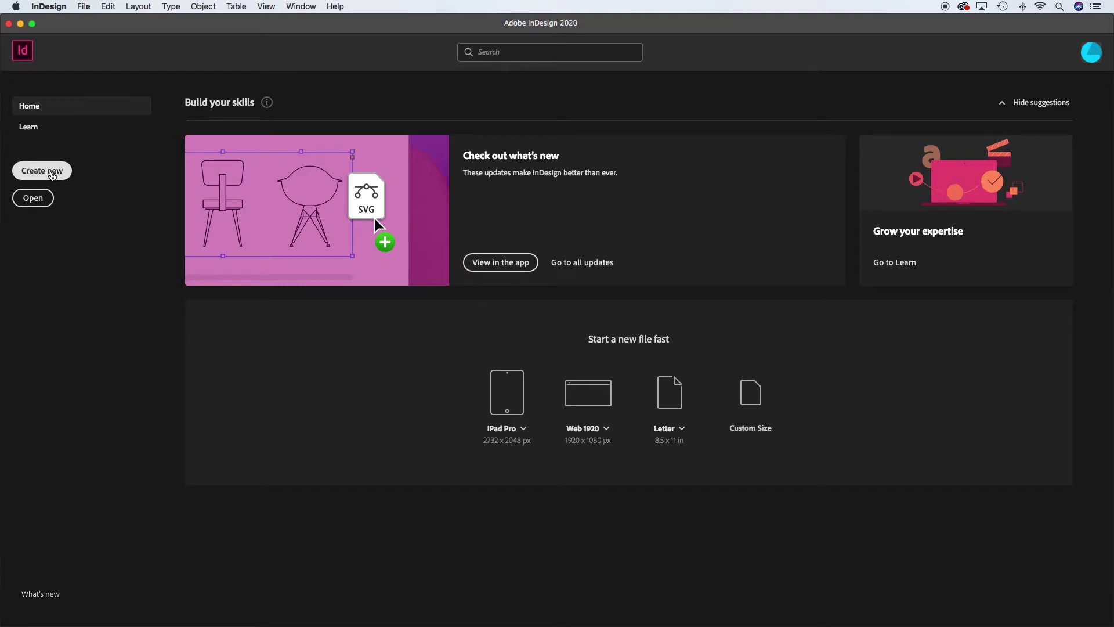
{"action": "left_click", "coordinate": [52, 174]}
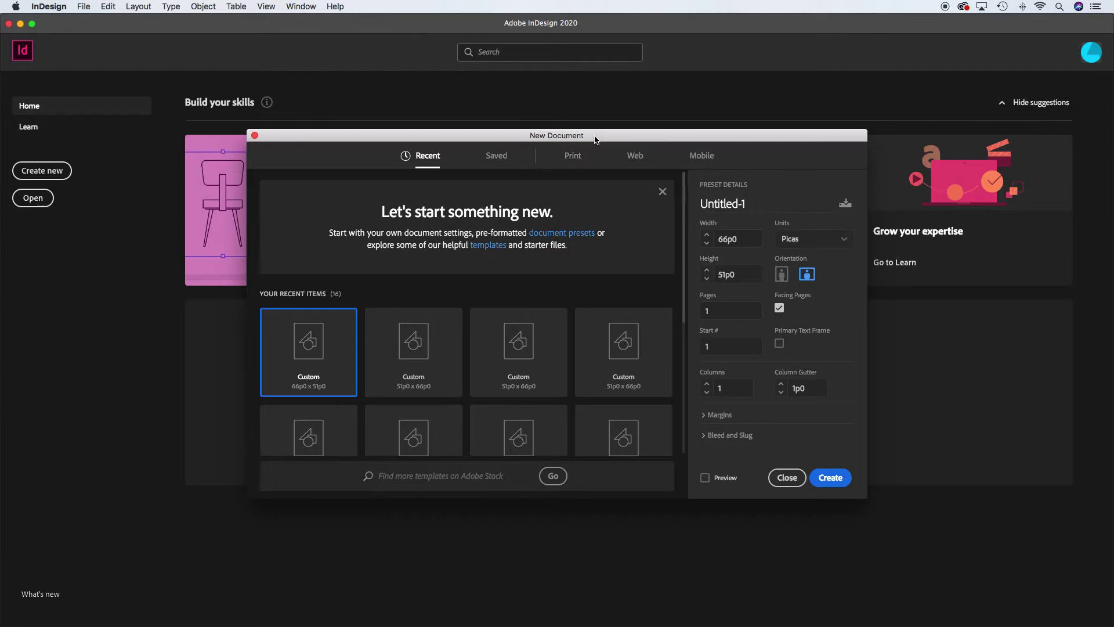
Move the New Document dialog up and enlarge it to reveal the 3p0 margin settings
{"action": "left_click_drag", "start_coordinate": [592, 138], "coordinate": [573, 62]}
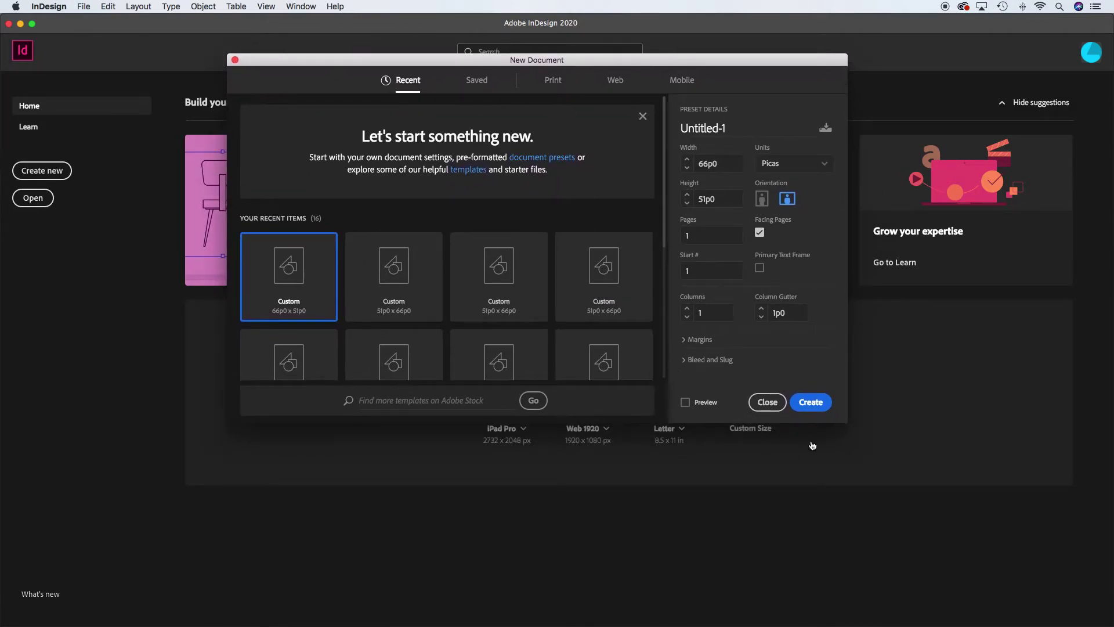
{"action": "left_click_drag", "start_coordinate": [846, 421], "coordinate": [868, 611]}
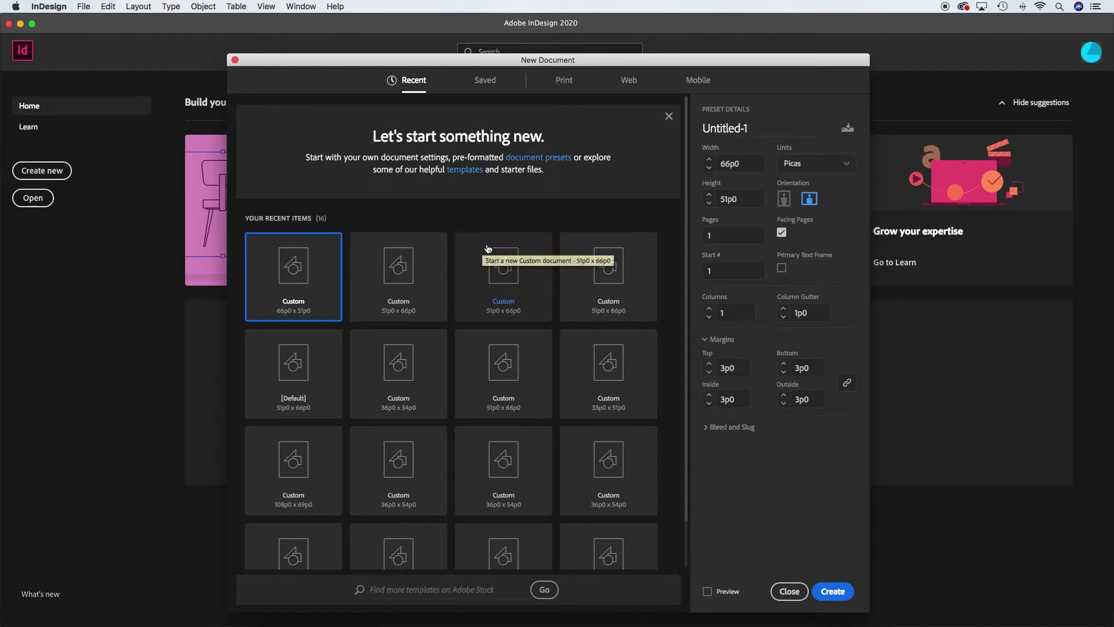
Switch to the Print presets, keeping Letter at 51p0 by 66p0, and browse the templates
{"action": "left_click", "coordinate": [563, 82]}
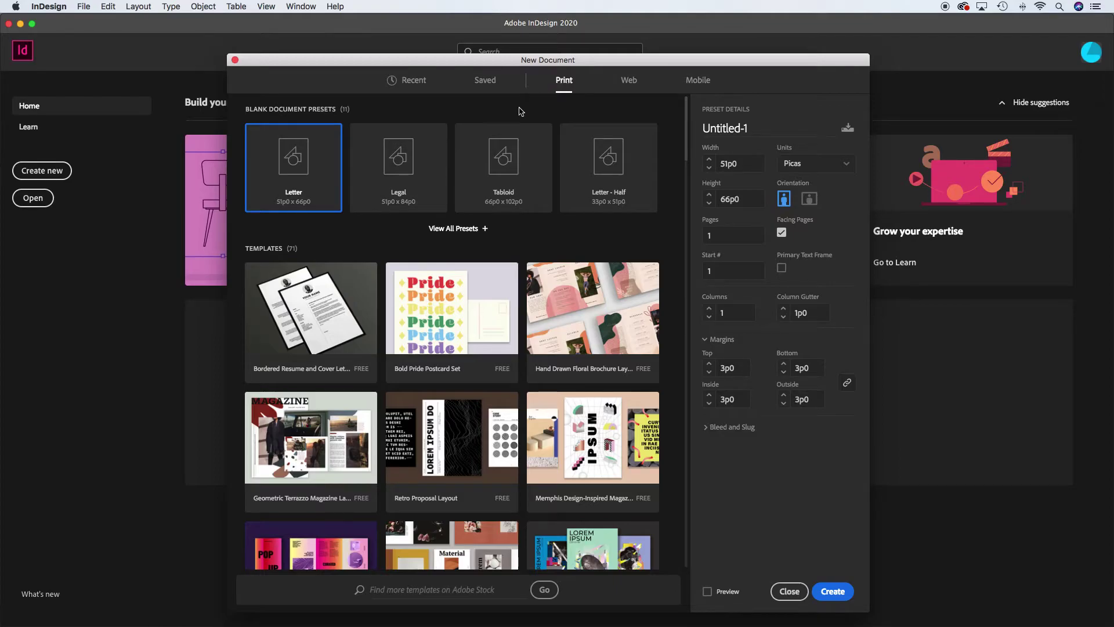
{"action": "scroll", "coordinate": [491, 319], "scroll_direction": "down", "scroll_amount": 1}
{"action": "scroll", "coordinate": [490, 319], "scroll_direction": "down", "scroll_amount": 5}
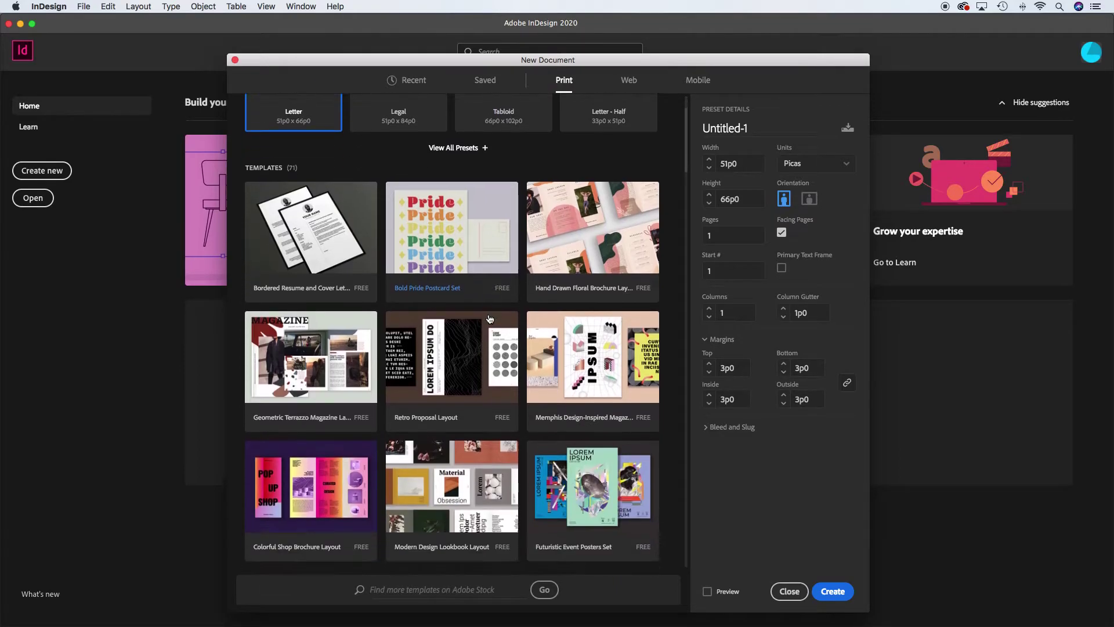
{"action": "scroll", "coordinate": [490, 319], "scroll_direction": "down", "scroll_amount": 8}
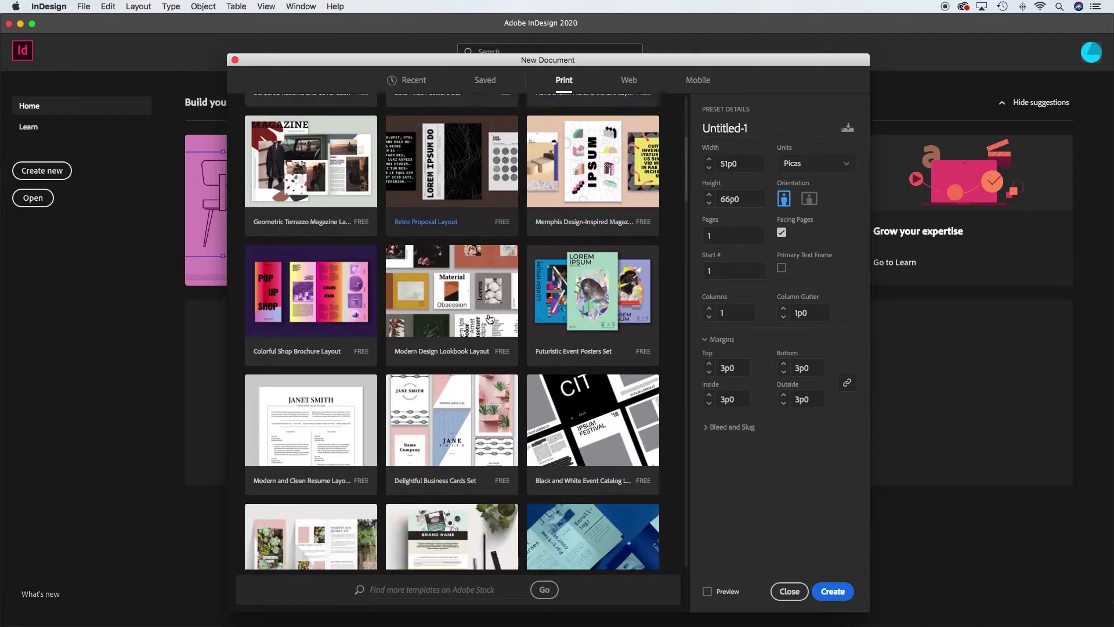
{"action": "scroll", "coordinate": [490, 319], "scroll_direction": "down", "scroll_amount": 8}
{"action": "scroll", "coordinate": [490, 319], "scroll_direction": "down", "scroll_amount": 1}
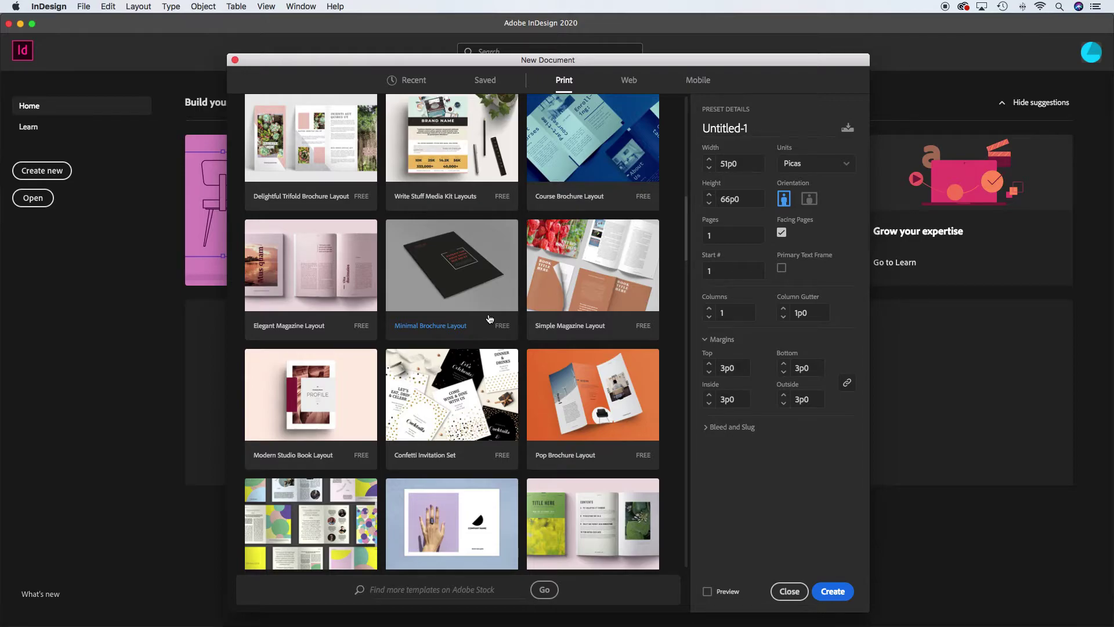
{"action": "scroll", "coordinate": [490, 320], "scroll_direction": "up", "scroll_amount": 3}
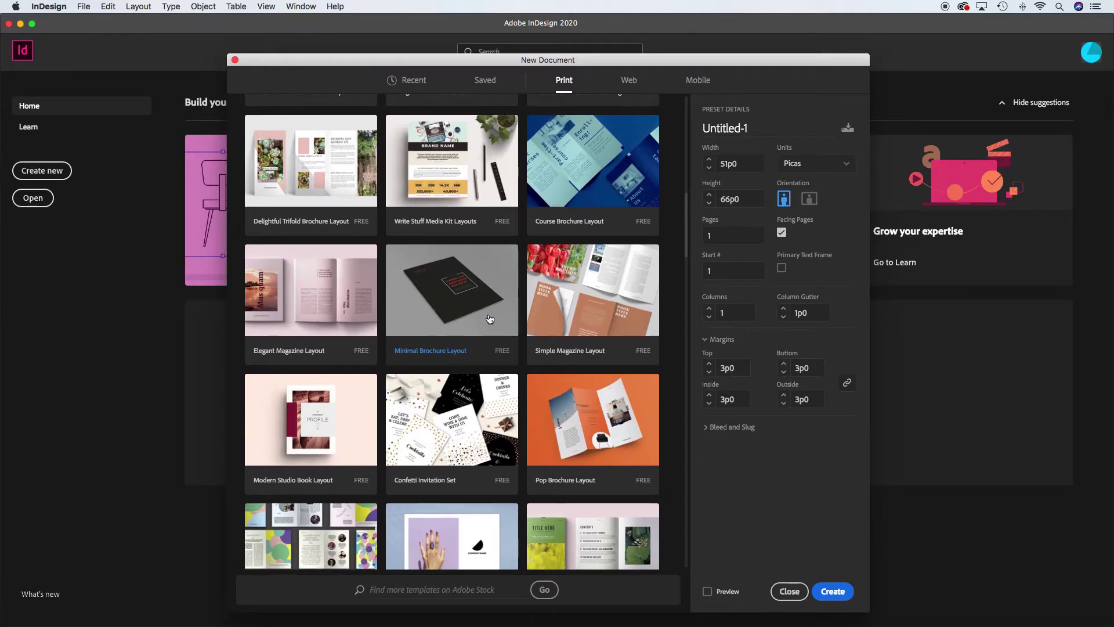
{"action": "scroll", "coordinate": [490, 319], "scroll_direction": "up", "scroll_amount": 15}
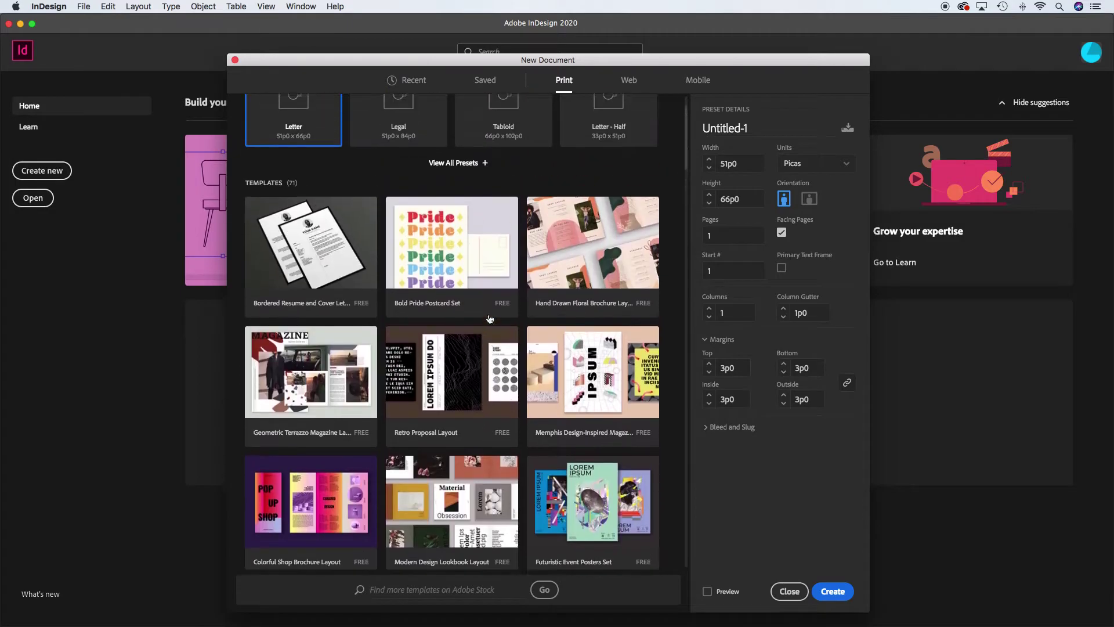
{"action": "scroll", "coordinate": [490, 319], "scroll_direction": "up", "scroll_amount": 2}
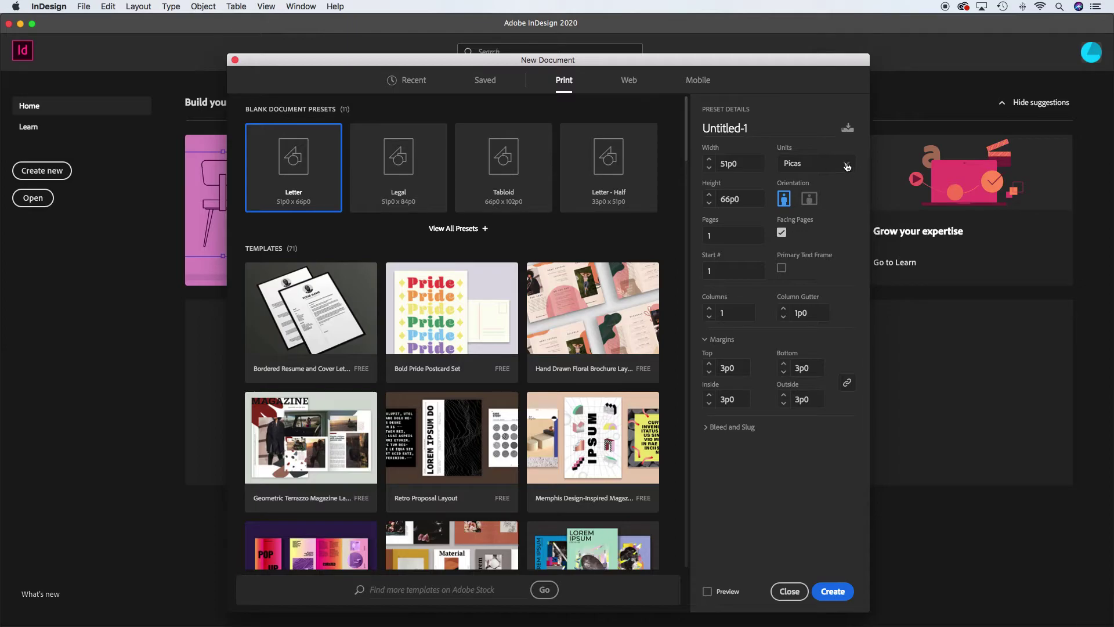
Change the document units from Picas to Inches, making the page 8.5 in by 11 in
{"action": "left_click", "coordinate": [848, 166]}
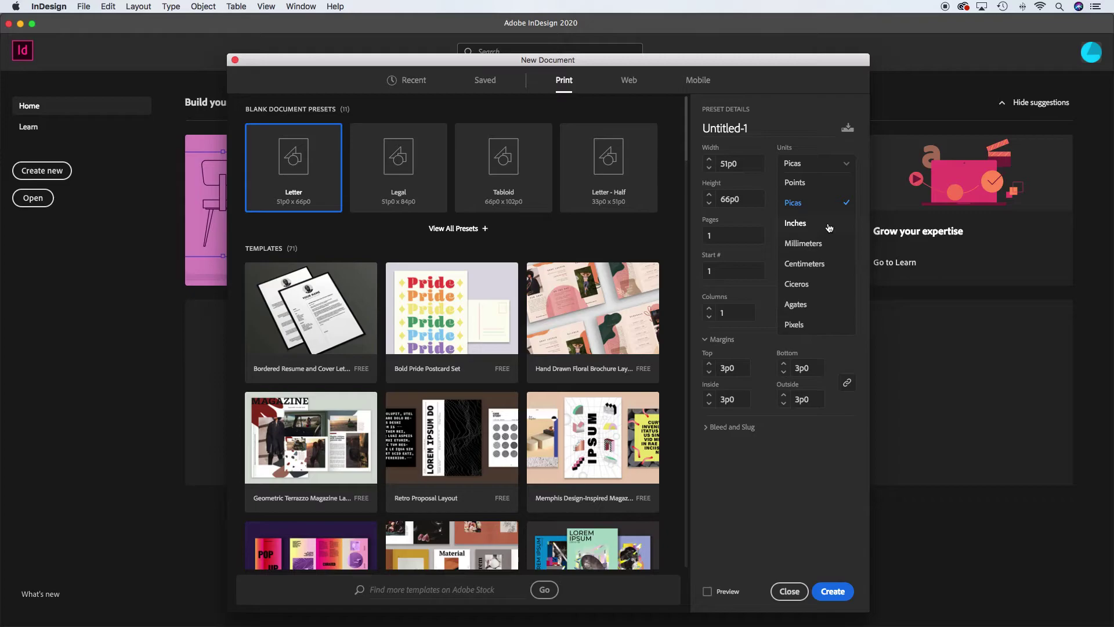
{"action": "left_click", "coordinate": [829, 228]}
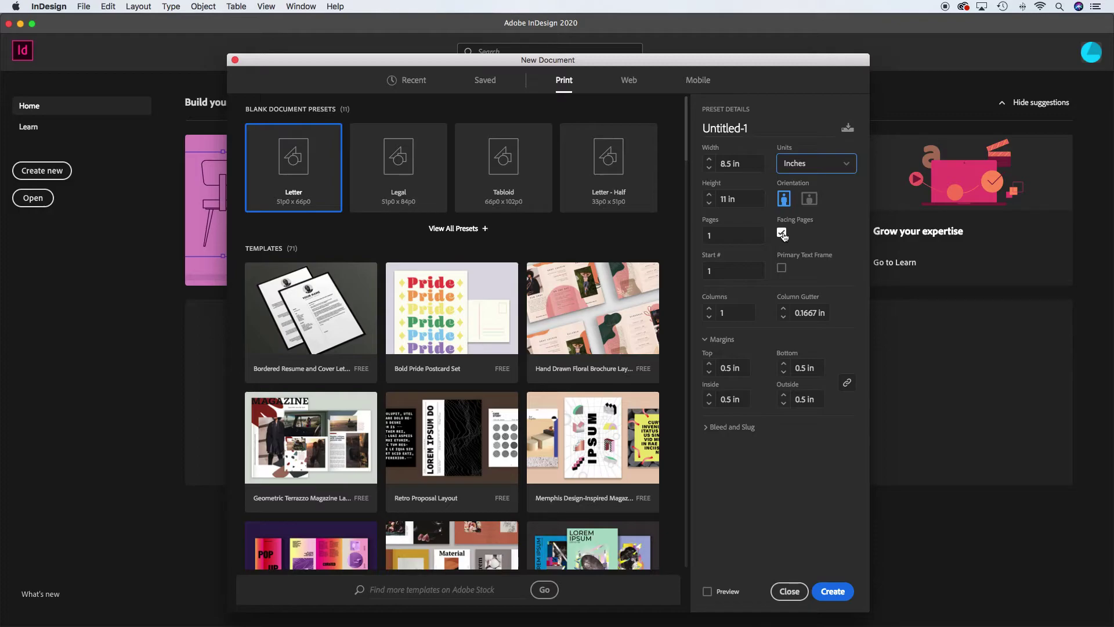
Uncheck Facing Pages so the single Letter page uses left and right margins
{"action": "left_click", "coordinate": [782, 233]}
{"action": "left_click", "coordinate": [725, 271]}
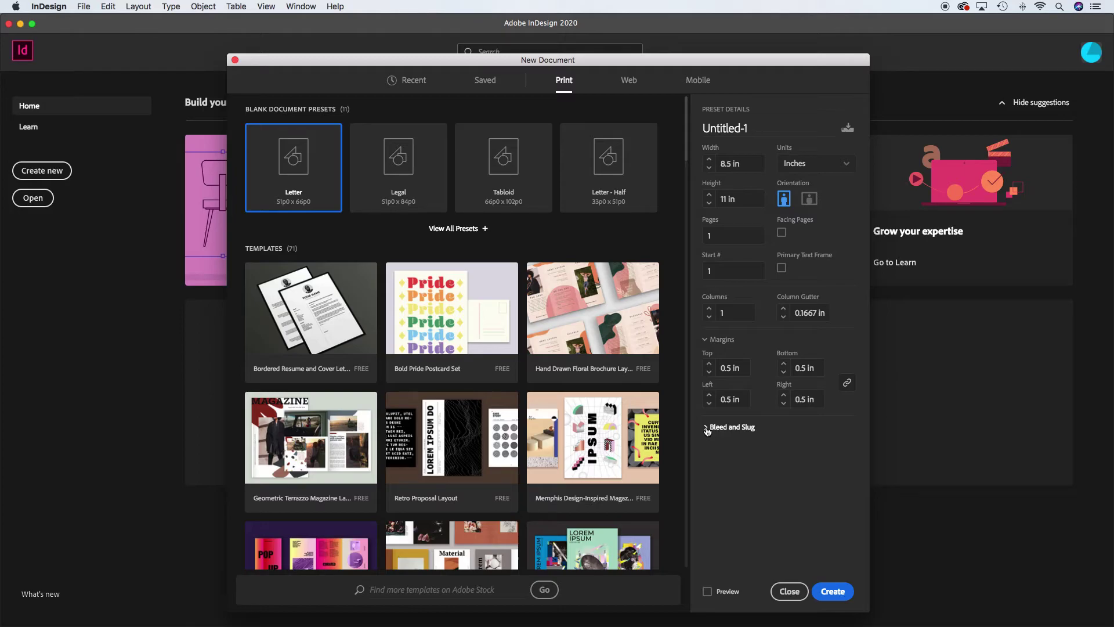
Expand the Bleed and Slug section, showing all values at 0 in
{"action": "left_click", "coordinate": [706, 429]}
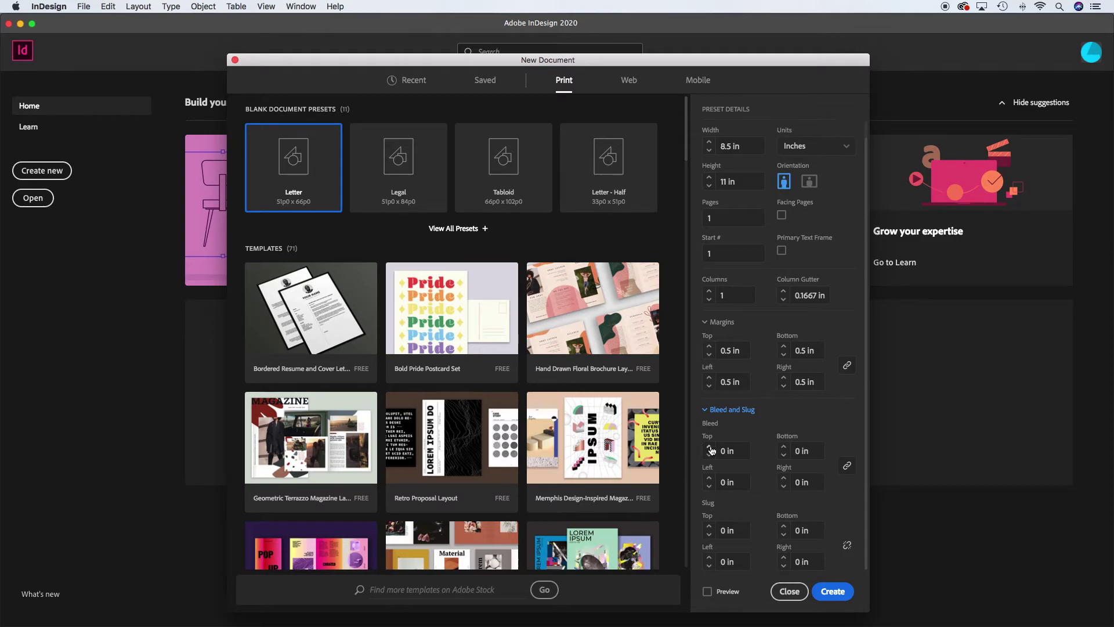
Raise the linked bleed to 0.125 in on top, bottom, left and right
{"action": "left_click", "coordinate": [709, 446]}
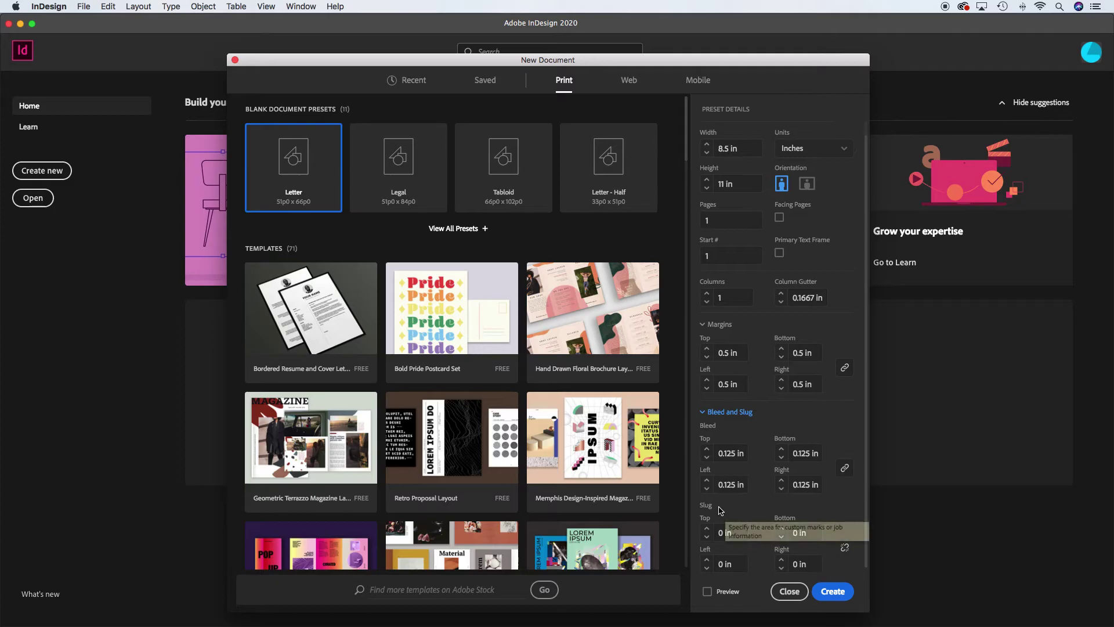
Review the Letter setup's 0.5 in margins and 0.125 in bleed in the dialog
{"action": "scroll", "coordinate": [740, 514], "scroll_direction": "down", "scroll_amount": 1}
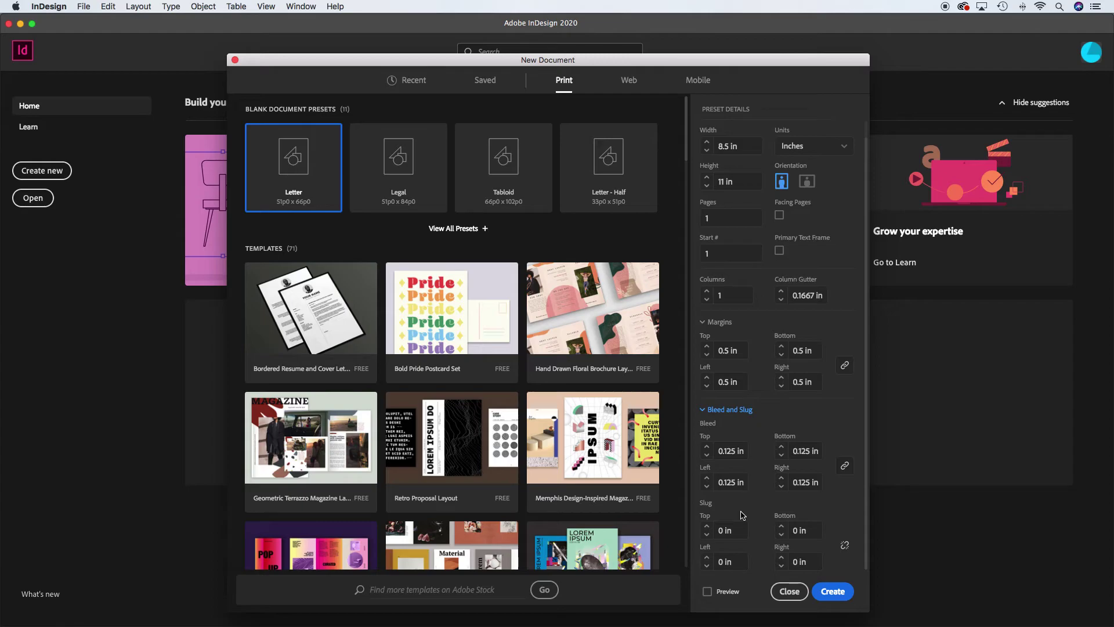
{"action": "scroll", "coordinate": [722, 510], "scroll_direction": "up", "scroll_amount": 1}
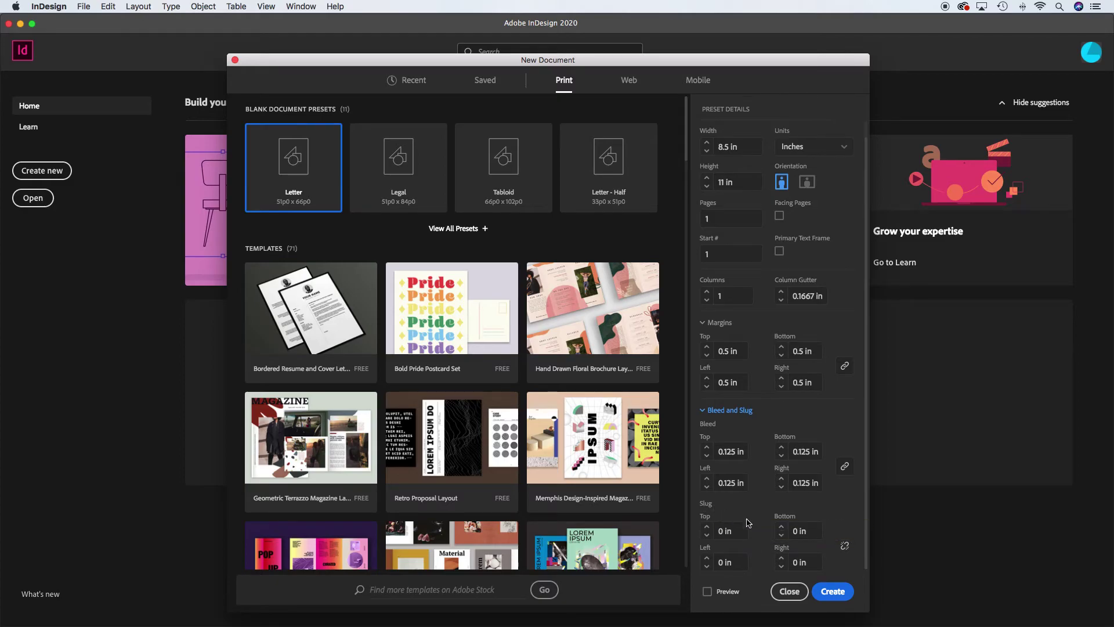
{"action": "scroll", "coordinate": [777, 510], "scroll_direction": "up", "scroll_amount": 1}
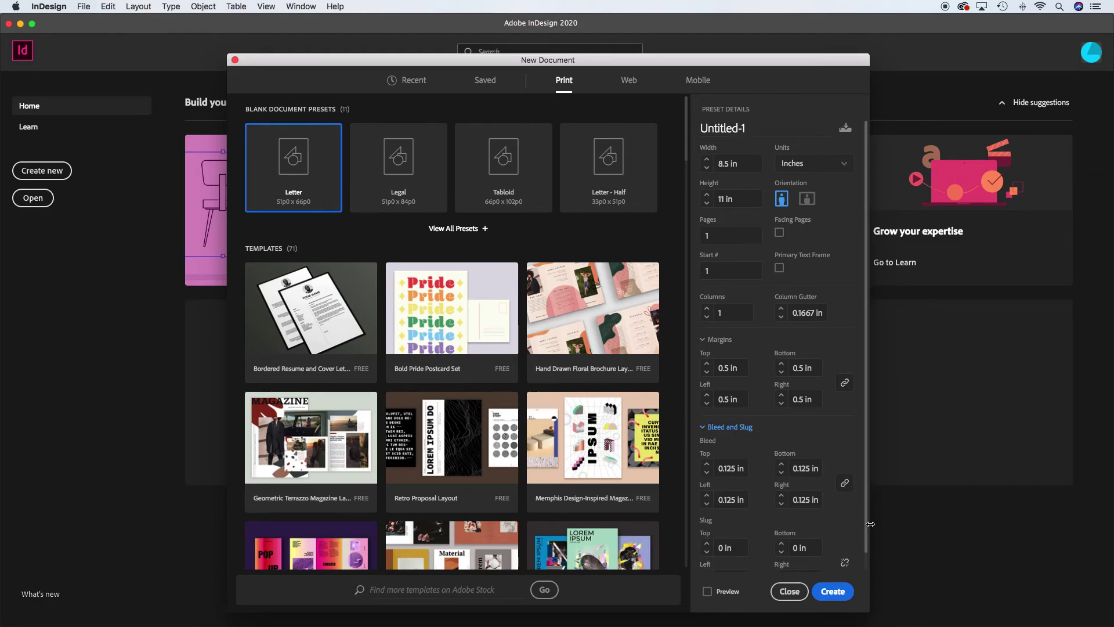
Create the 8.5 in by 11 in Letter document with its margin and bleed guides
{"action": "left_click", "coordinate": [833, 592]}
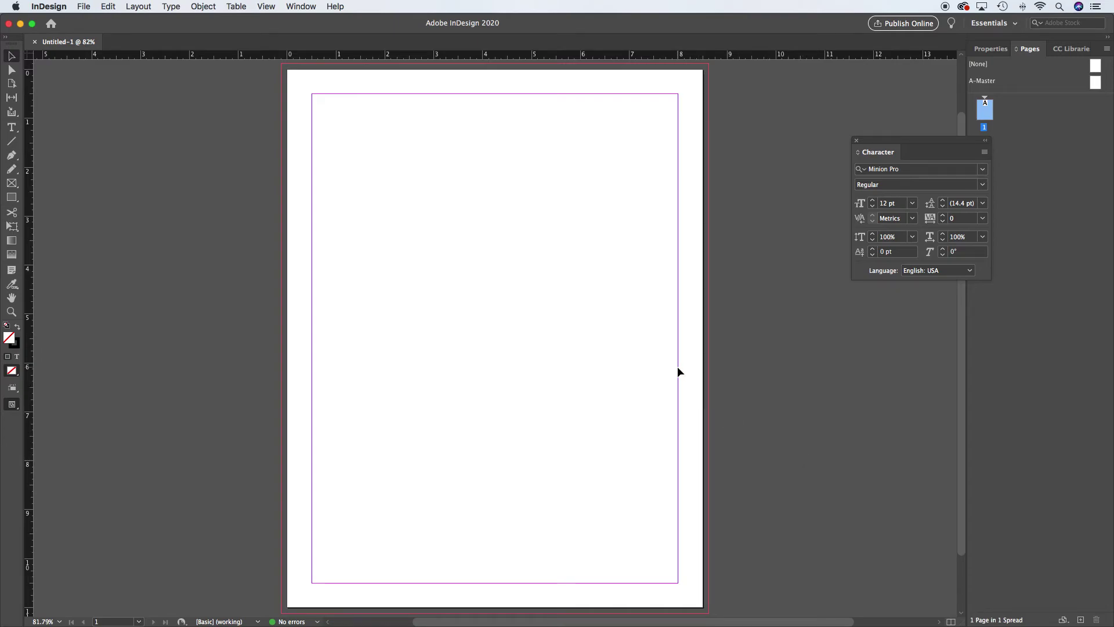
Save As tutorial1.indd in InDesign 2020 document format, with the Desktop as the location
{"action": "left_click", "coordinate": [83, 7]}
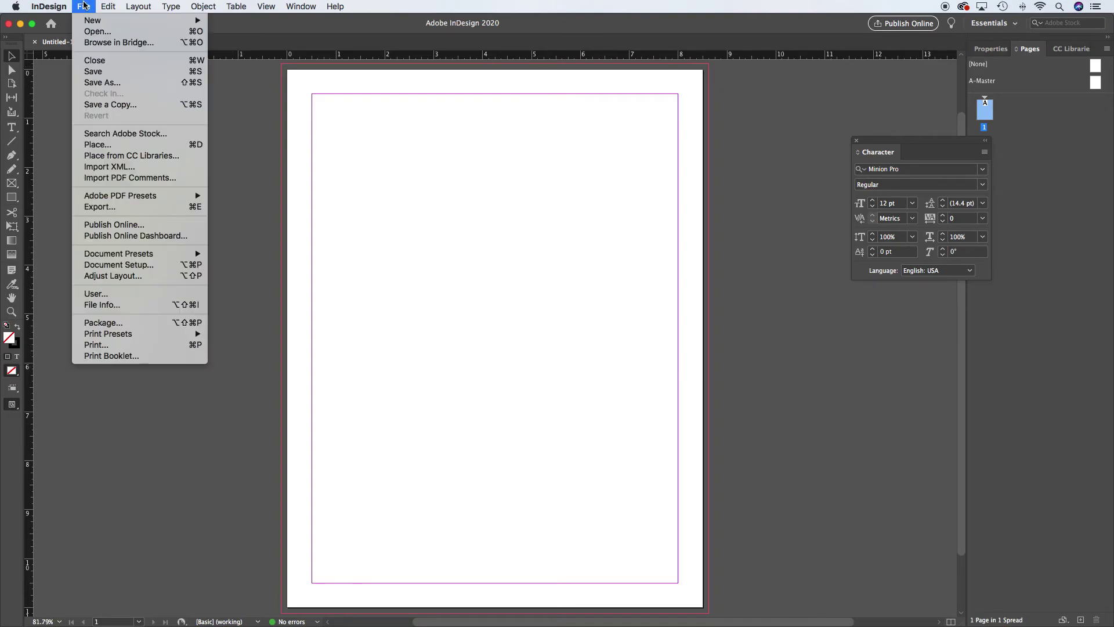
{"action": "left_click", "coordinate": [108, 83]}
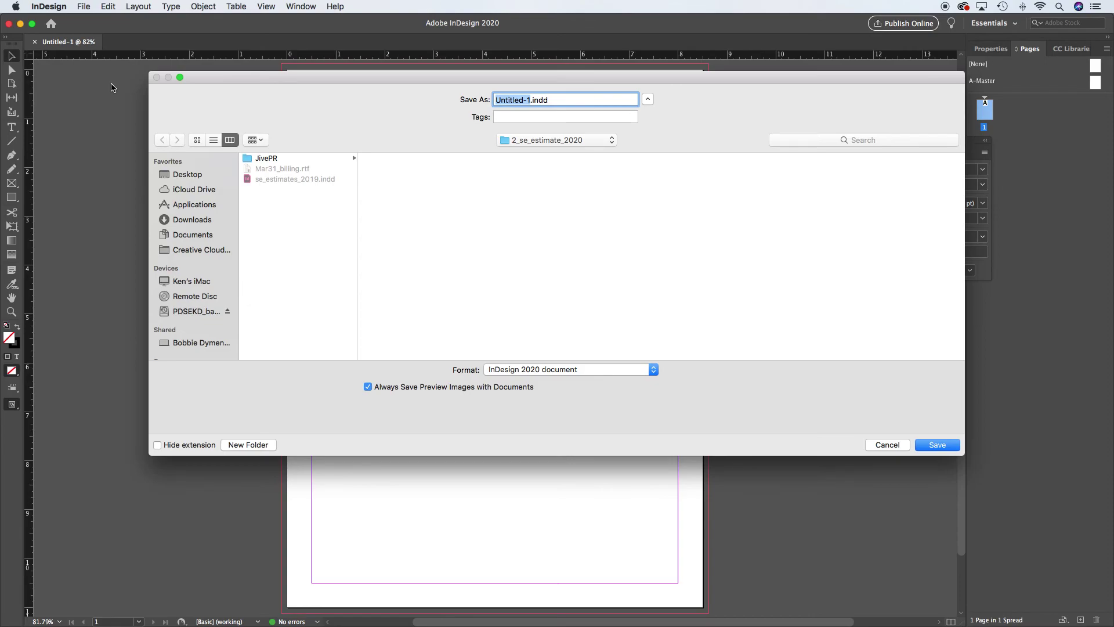
{"action": "type", "text": "tutorial1"}
{"action": "left_click", "coordinate": [157, 446]}
{"action": "left_click", "coordinate": [157, 446]}
{"action": "left_click", "coordinate": [550, 101]}
{"action": "left_click", "coordinate": [552, 371]}
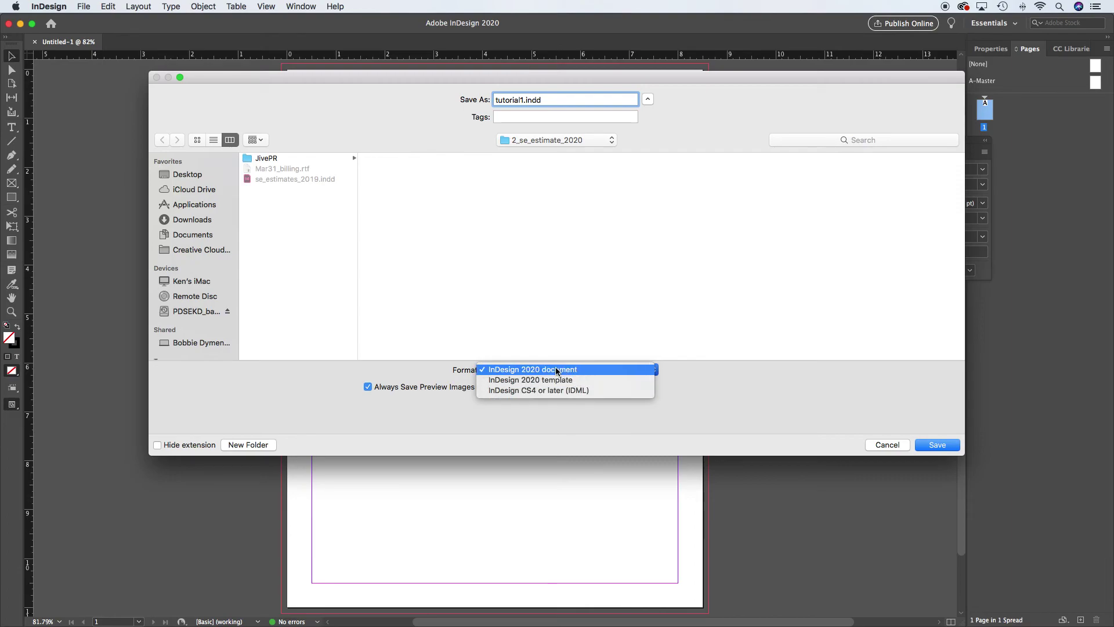
{"action": "left_click", "coordinate": [555, 370]}
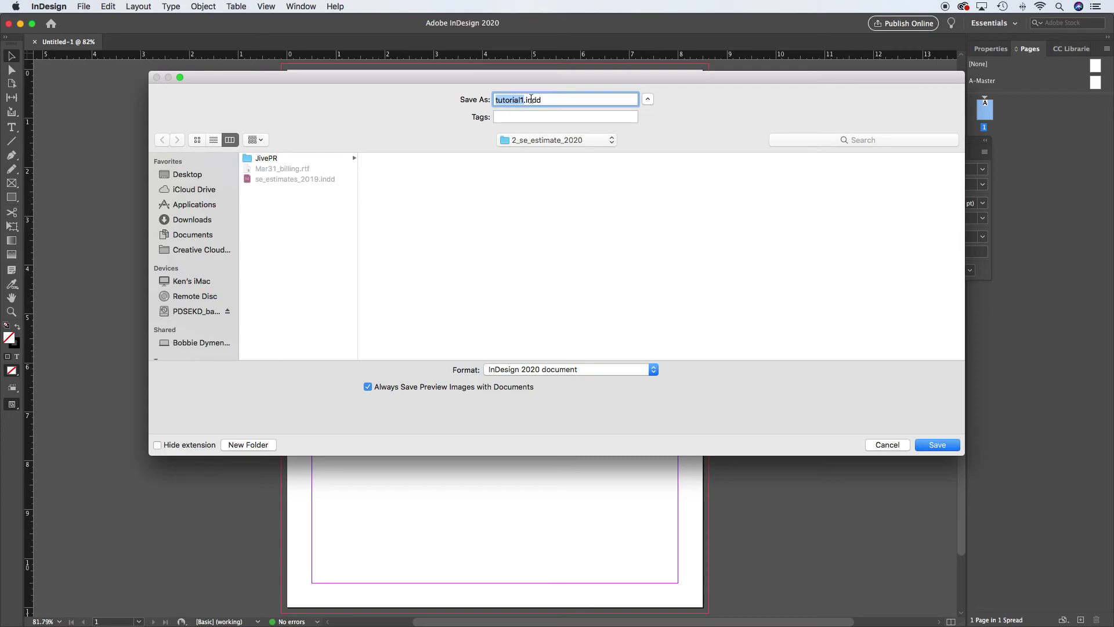
{"action": "key", "text": "super+shift+d"}
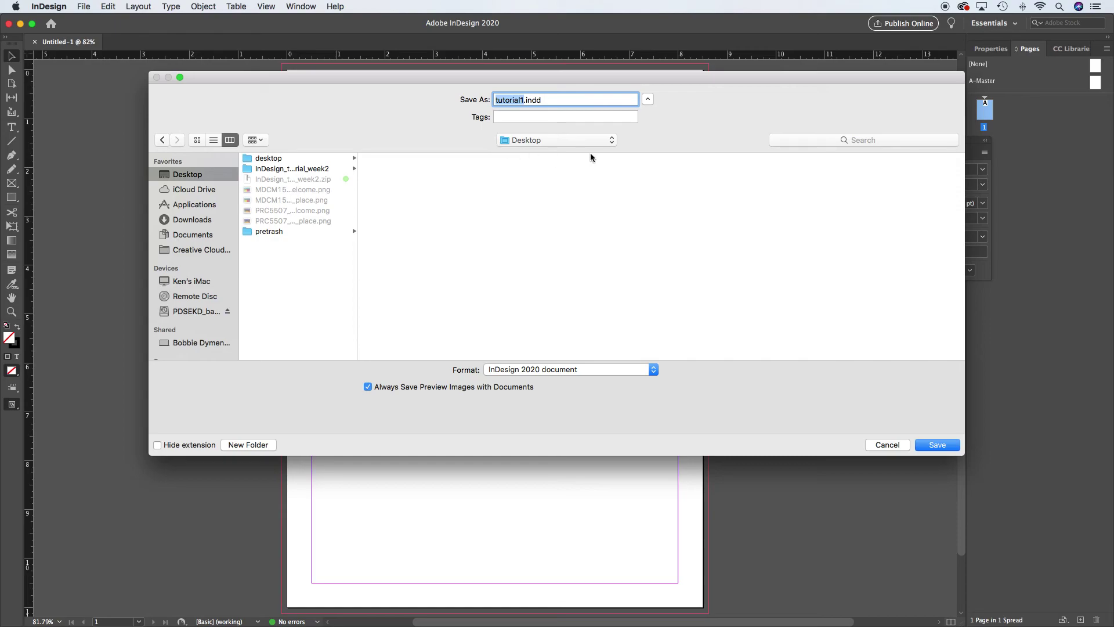
Confirm saving the blank Letter document to the Desktop as tutorial1.indd
{"action": "left_click", "coordinate": [939, 445]}
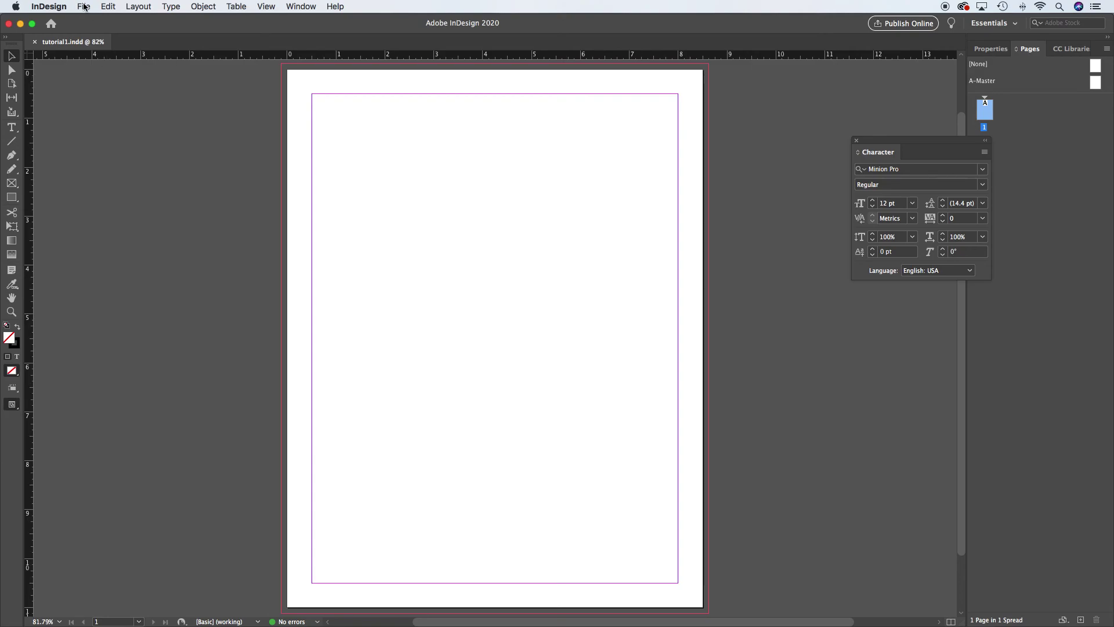
Look through the File menu without choosing a command, then pick the Rectangle tool
{"action": "left_click", "coordinate": [85, 6]}
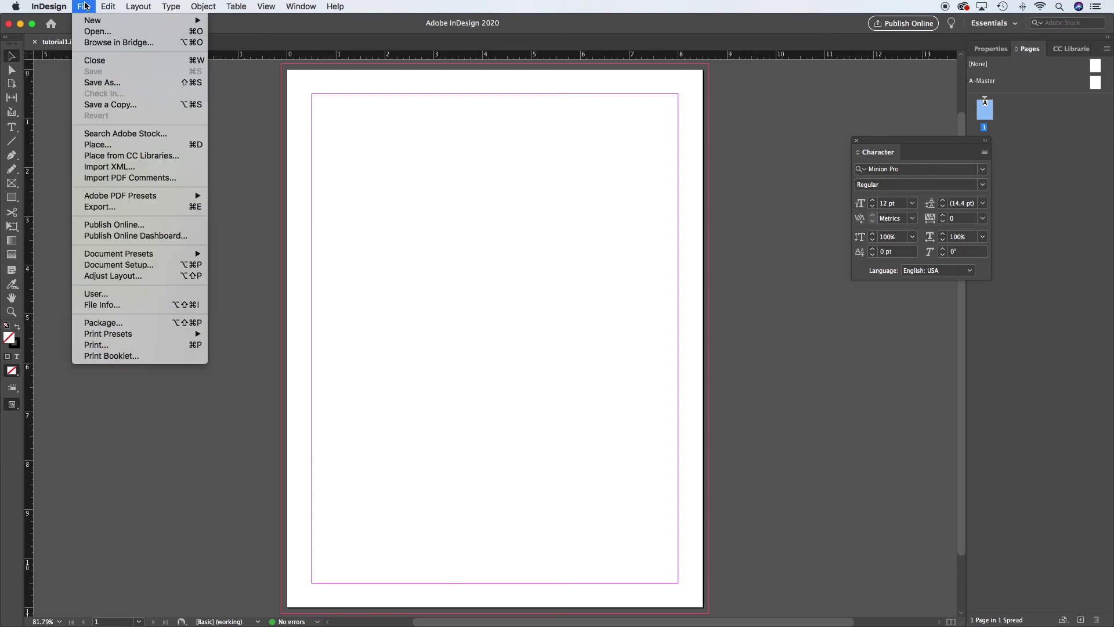
{"action": "left_click", "coordinate": [116, 83]}
{"action": "left_click", "coordinate": [241, 91]}
{"action": "left_click", "coordinate": [12, 198]}
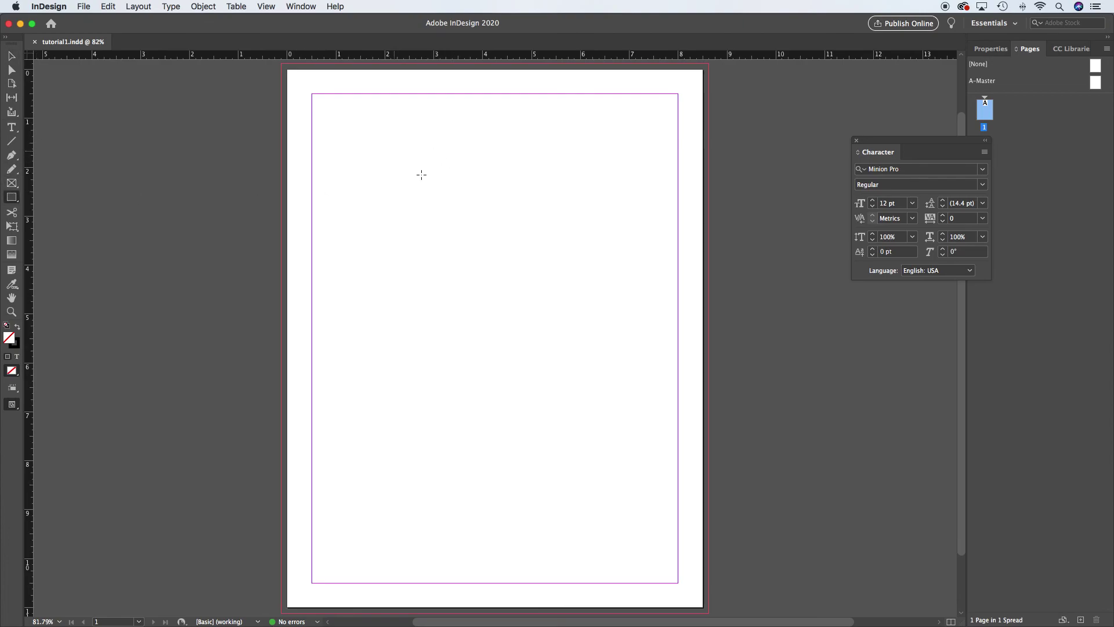
Drag out a square frame in the page's upper-left area, inside the margins
{"action": "left_click_drag", "start_coordinate": [396, 151], "coordinate": [494, 250]}
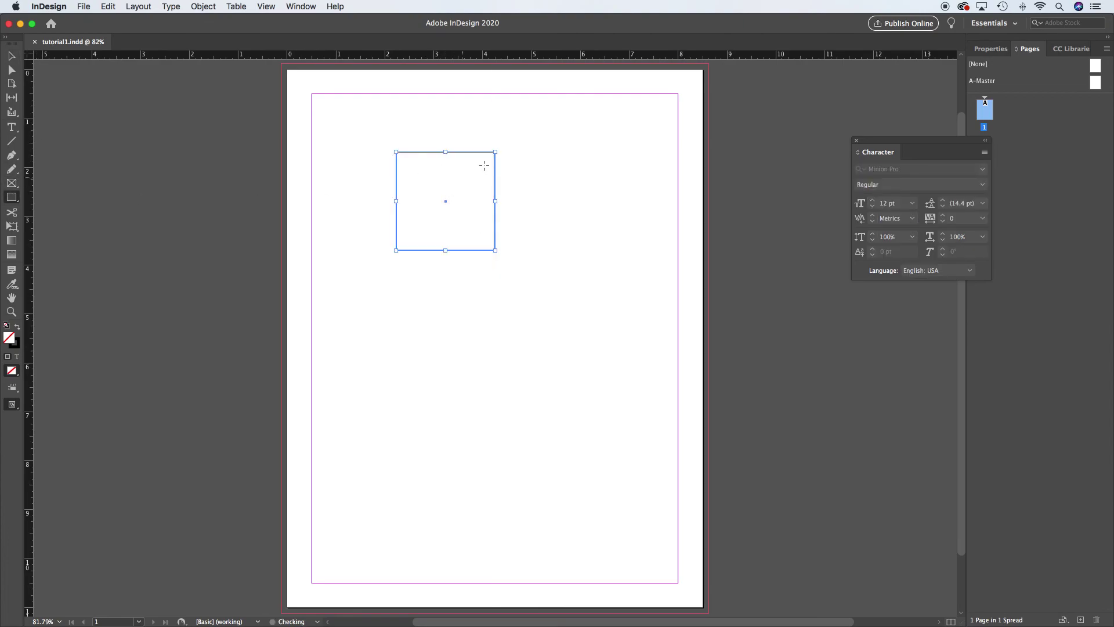
{"action": "left_click", "coordinate": [84, 7]}
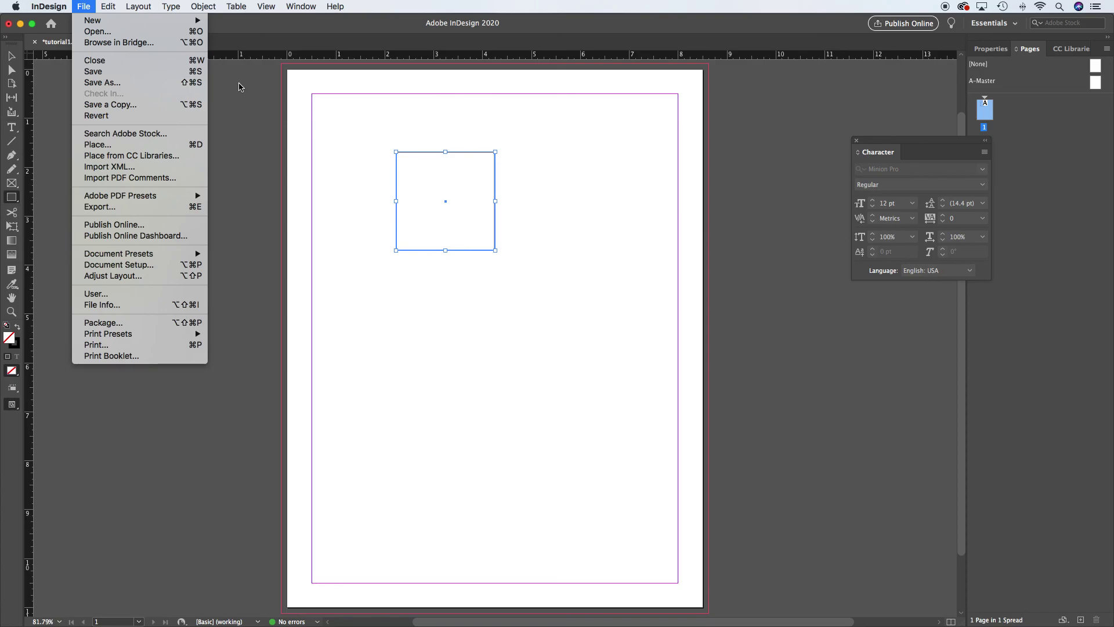
{"action": "left_click", "coordinate": [238, 86]}
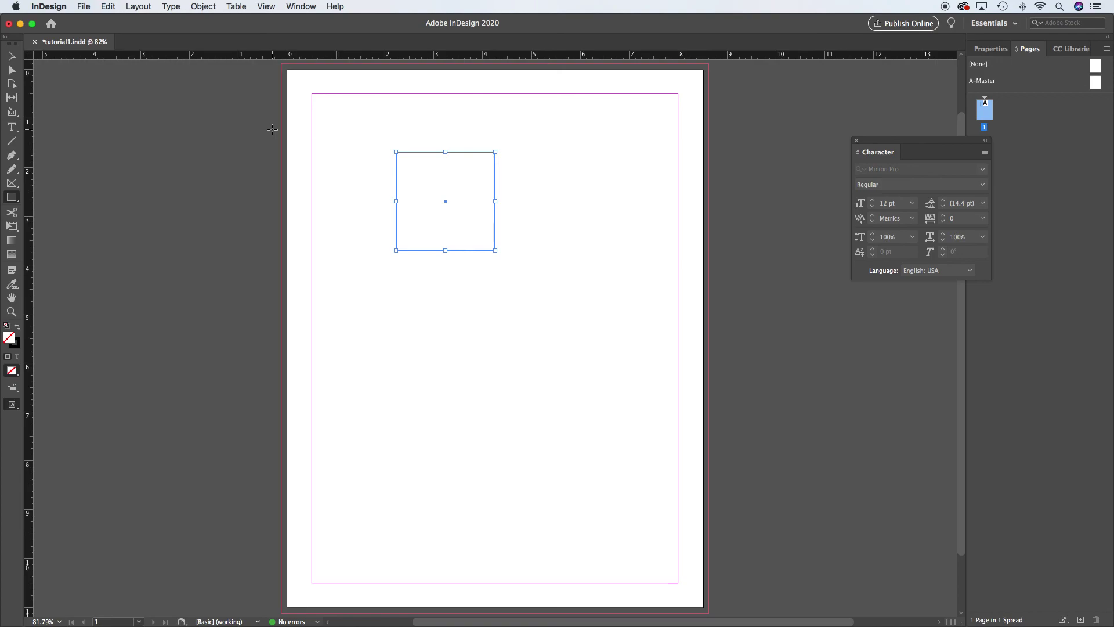
Delete the test square using the Selection tool, leaving the page blank
{"action": "left_click", "coordinate": [11, 56]}
{"action": "key", "text": "Delete"}
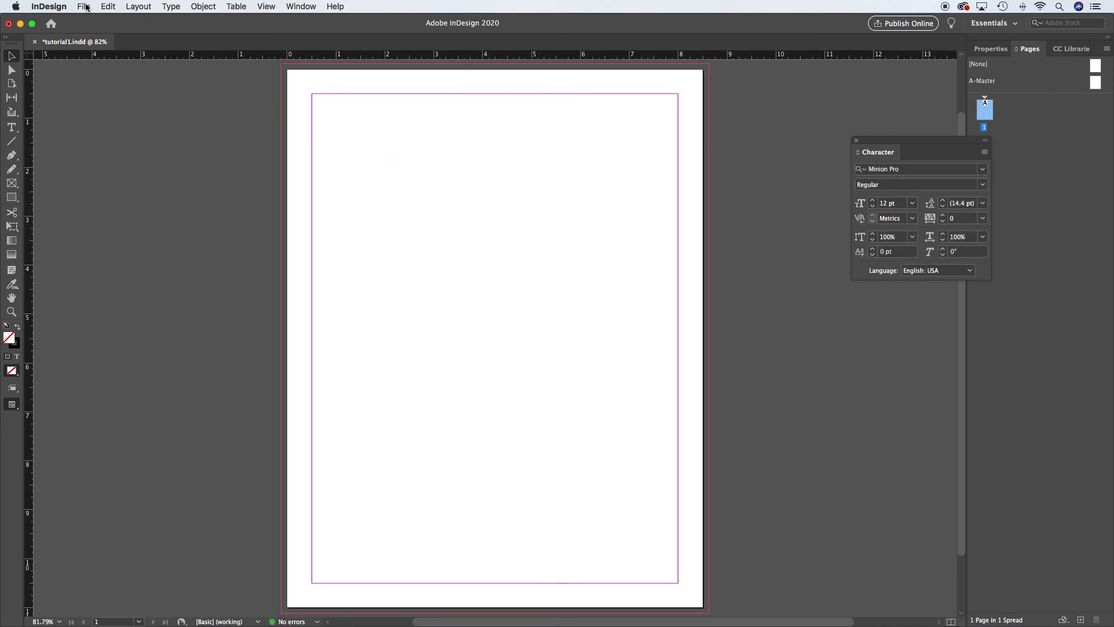